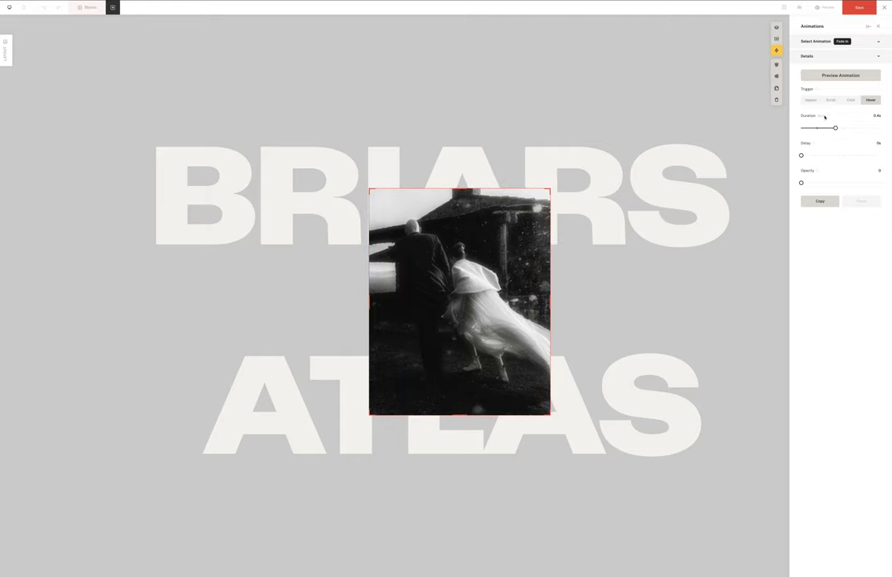
Step: Review the available animation presets for the centre photo, keeping Fade In selected
click(819, 41)
click(819, 41)
click(812, 138)
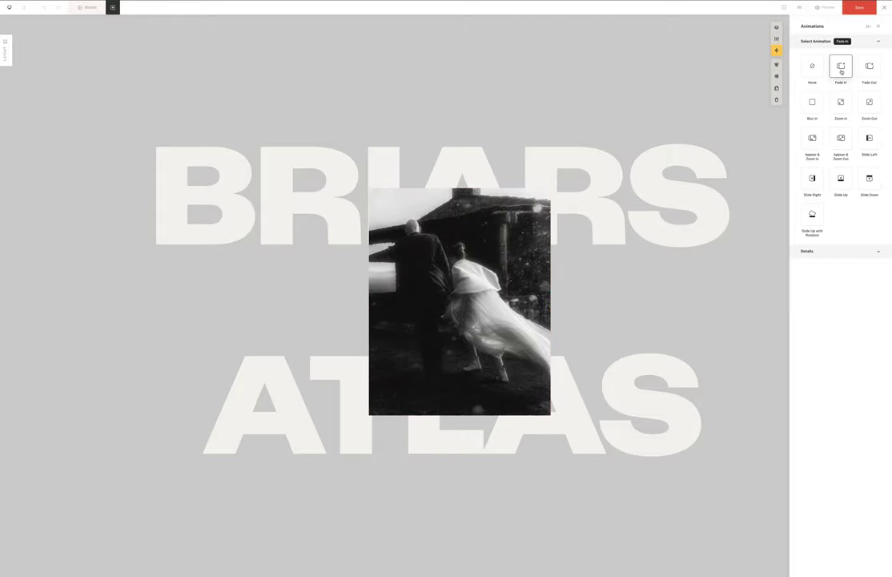
click(825, 43)
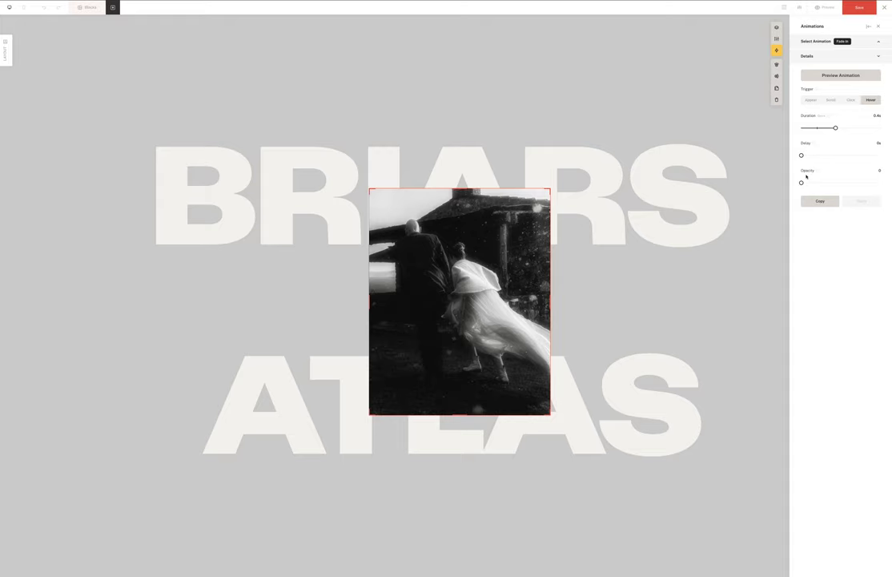
Step: Try a 0.5 s duration on the centre photo's hover fade-in, preview it, and restore the duration to 0.4 s
drag(834, 129, 840, 128)
click(861, 74)
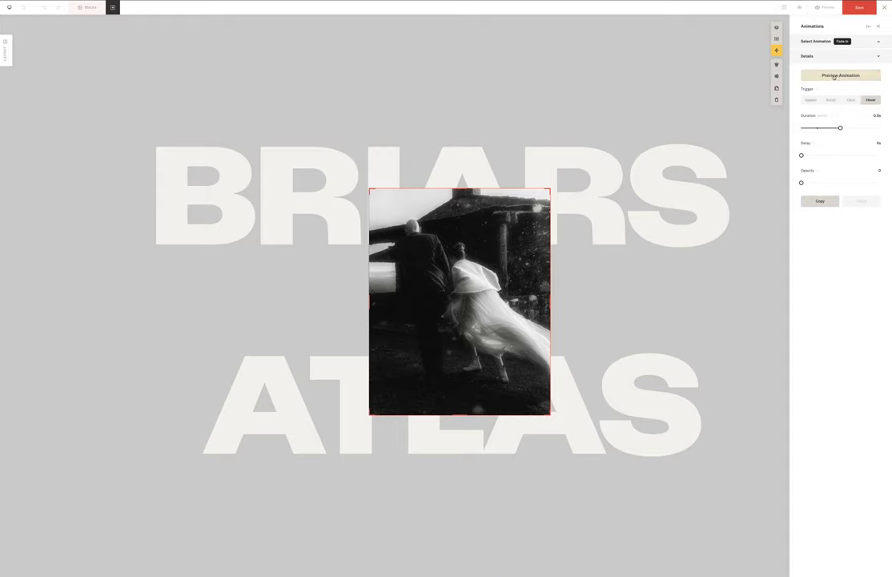
click(862, 75)
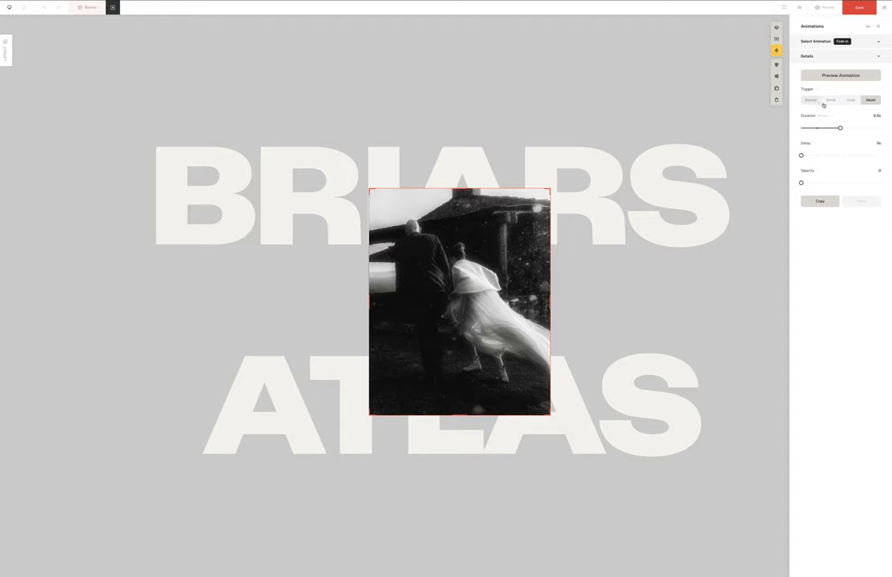
click(826, 76)
click(825, 76)
drag(840, 128, 835, 129)
Step: Try a delay and a higher opacity on the centre photo's fade-in, reset both to 0, and keep the Hover trigger
click(855, 156)
drag(855, 155, 800, 156)
click(860, 182)
click(843, 78)
click(802, 183)
click(846, 77)
click(863, 100)
Step: Shift the centre photo slightly right and up over the BRIARS ATLAS heading
drag(479, 301, 496, 298)
double_click(577, 279)
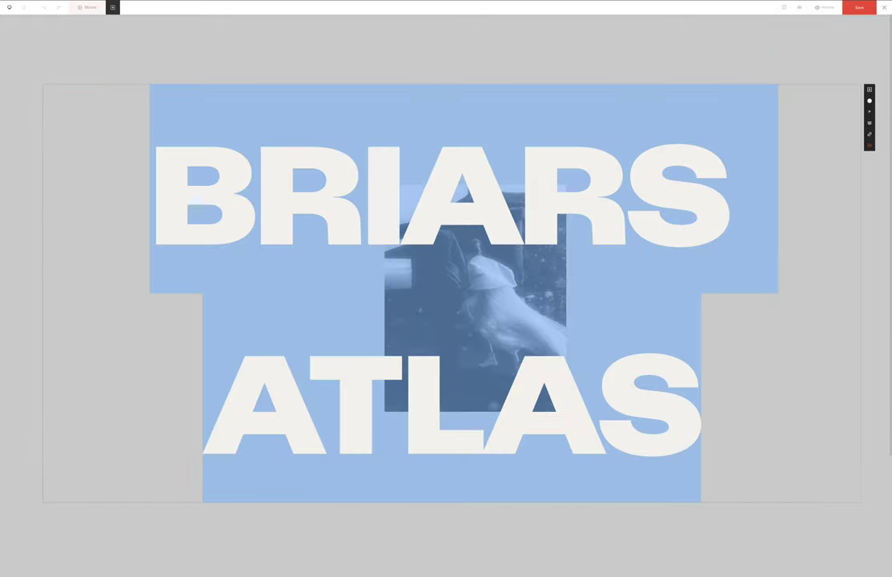
click(81, 403)
click(379, 246)
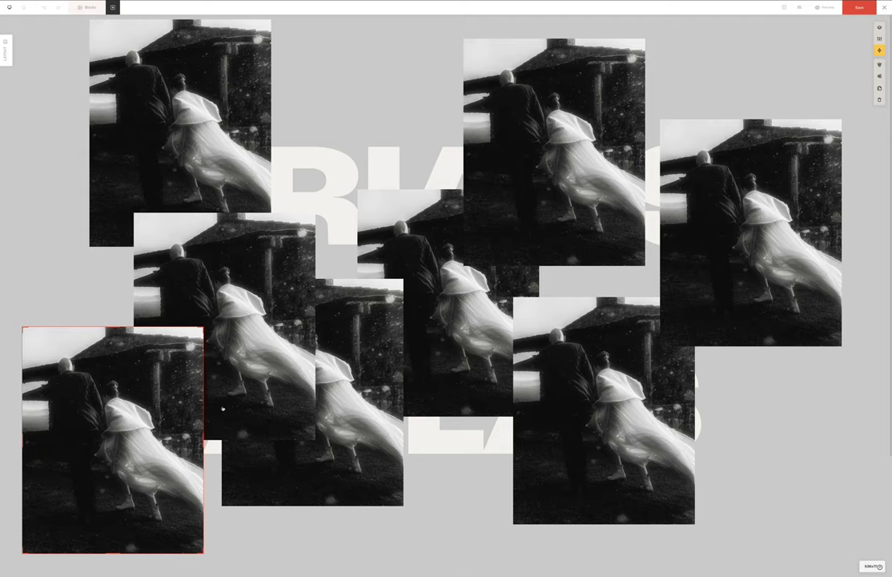
Step: Adjust the positions of the two lower-left photo copies in the scattered collage over the heading
drag(120, 491, 309, 436)
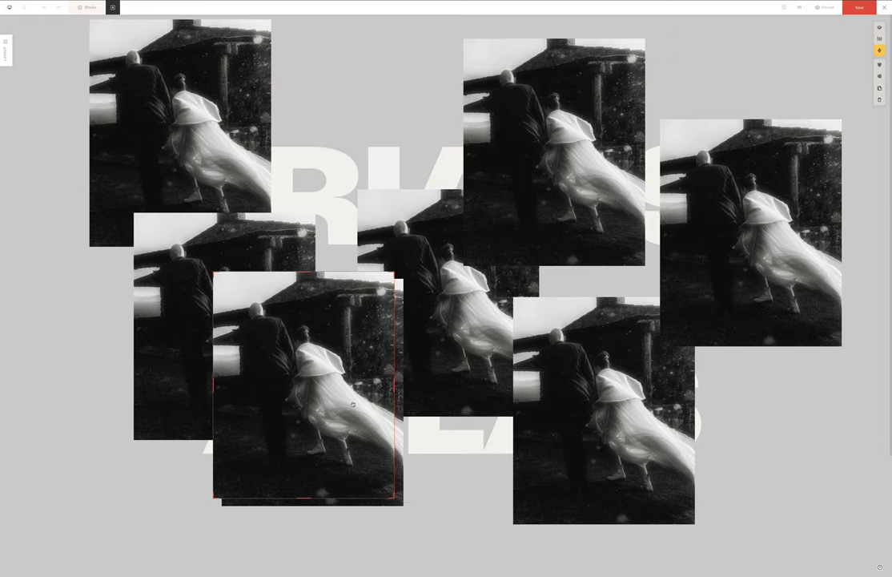
drag(321, 378, 143, 438)
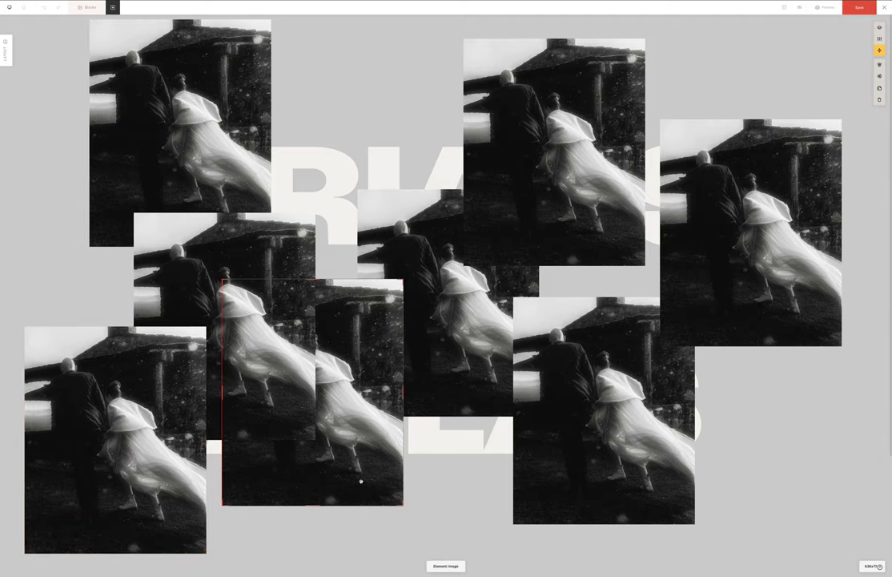
drag(360, 481, 400, 477)
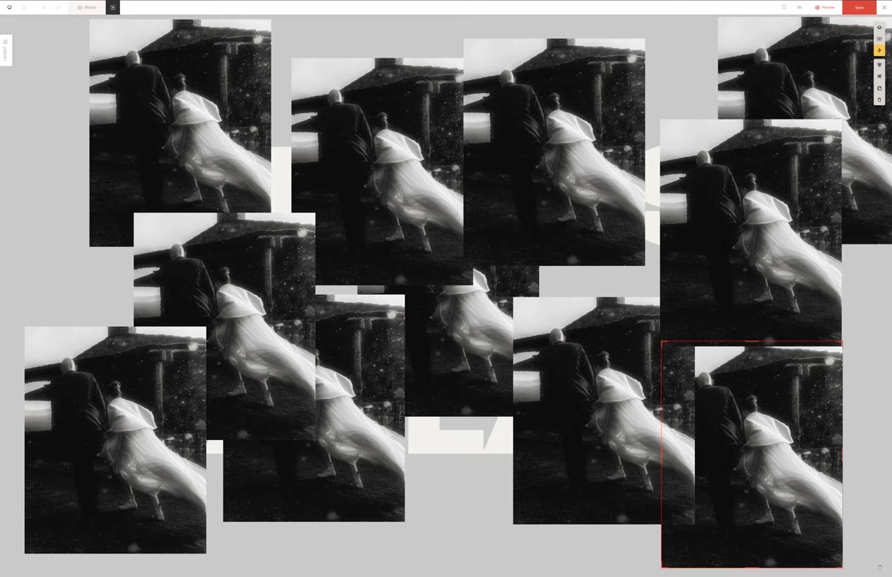
Step: Replace the upper-left photo with the media library image of the couple walking past an arched doorway
click(151, 146)
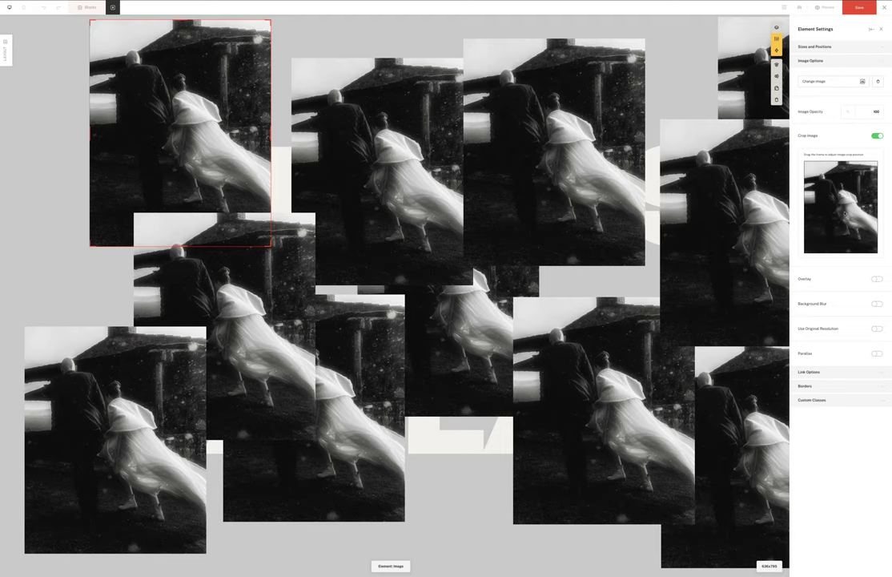
click(843, 79)
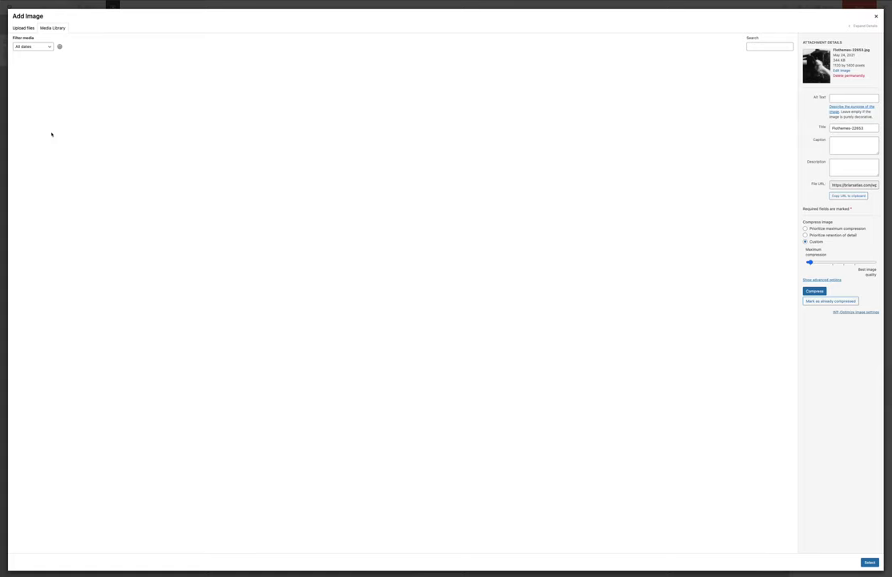
click(47, 99)
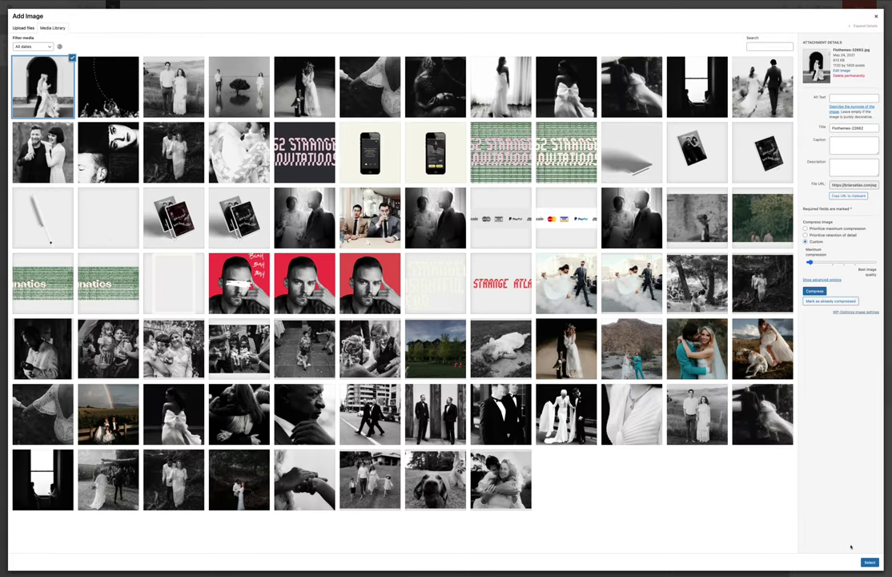
click(869, 561)
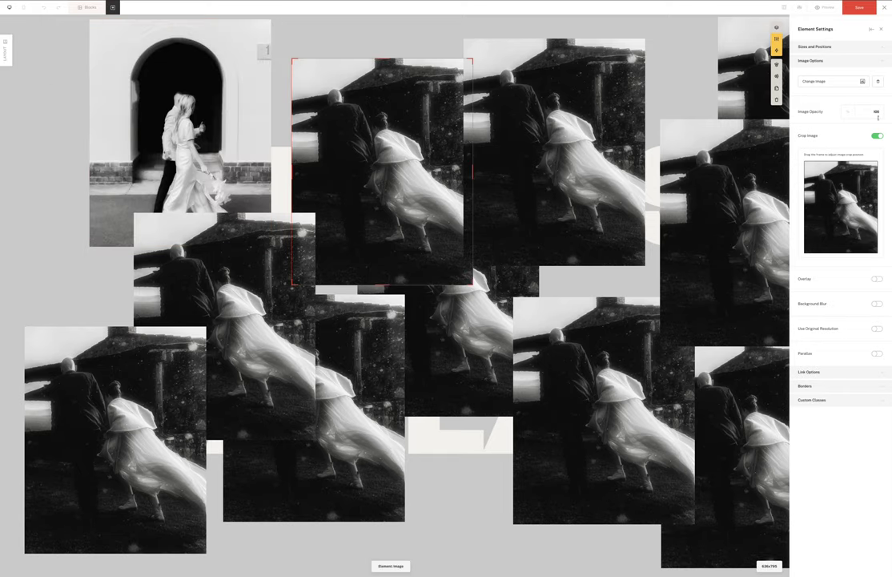
Step: Replace the photo beside the archway couple with the media library image of the couple standing in a field
click(820, 86)
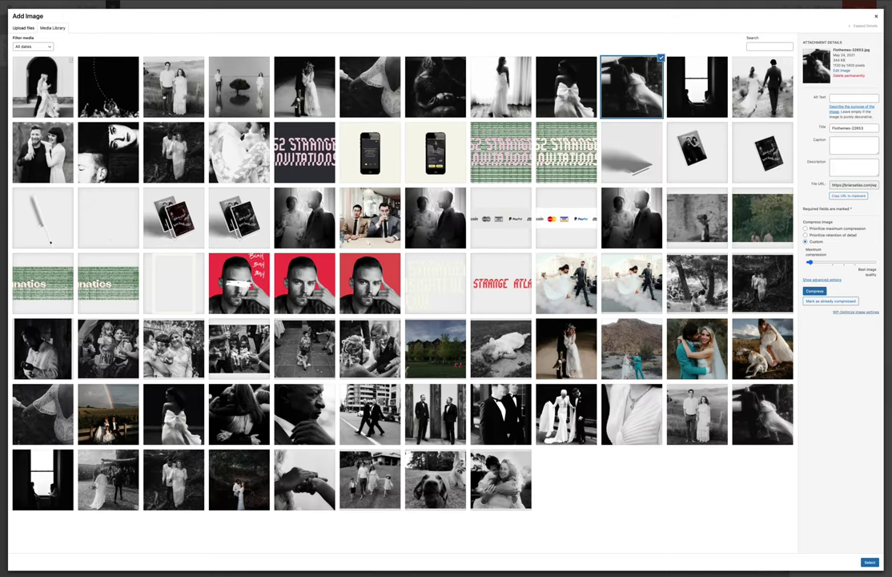
click(159, 81)
click(869, 561)
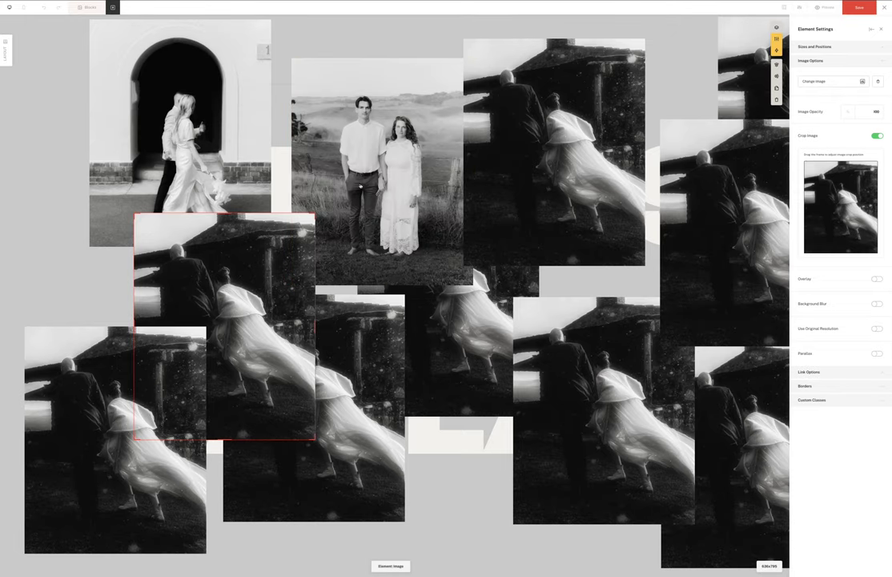
Step: Swap the field couple photo with the neighbouring windswept couple photo along the collage's upper row
click(317, 184)
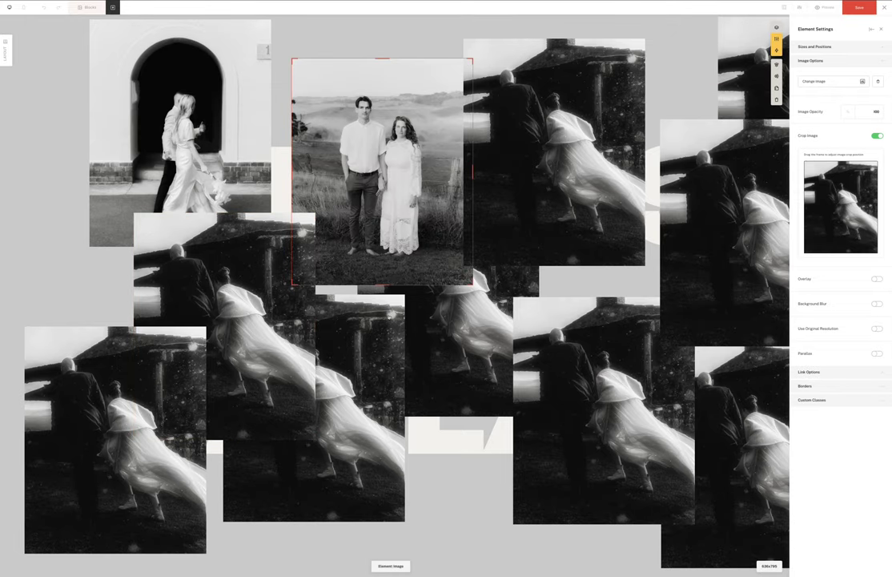
click(424, 226)
drag(389, 229, 552, 239)
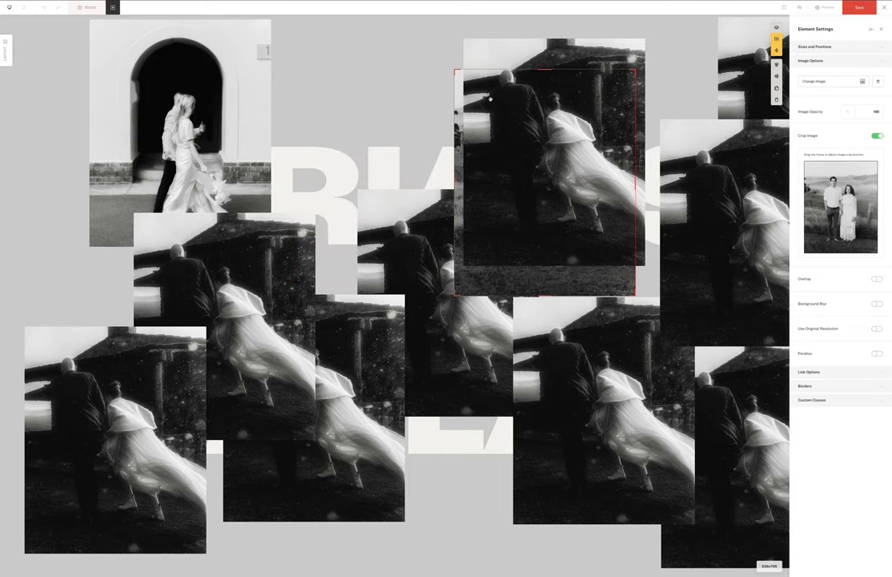
click(546, 70)
drag(545, 70, 358, 93)
drag(395, 181, 401, 184)
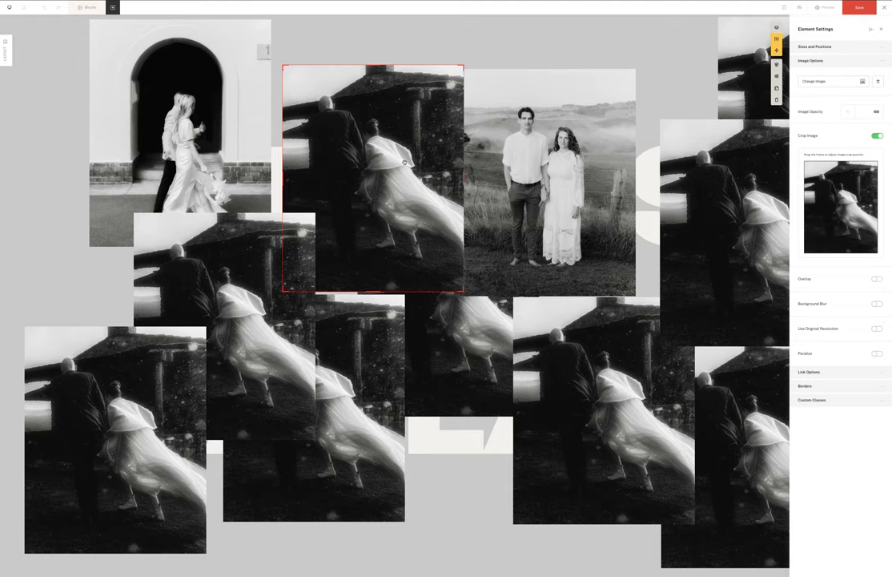
mouse_move(404, 163)
mouse_down()
mouse_move(551, 162)
mouse_move(398, 159)
mouse_up()
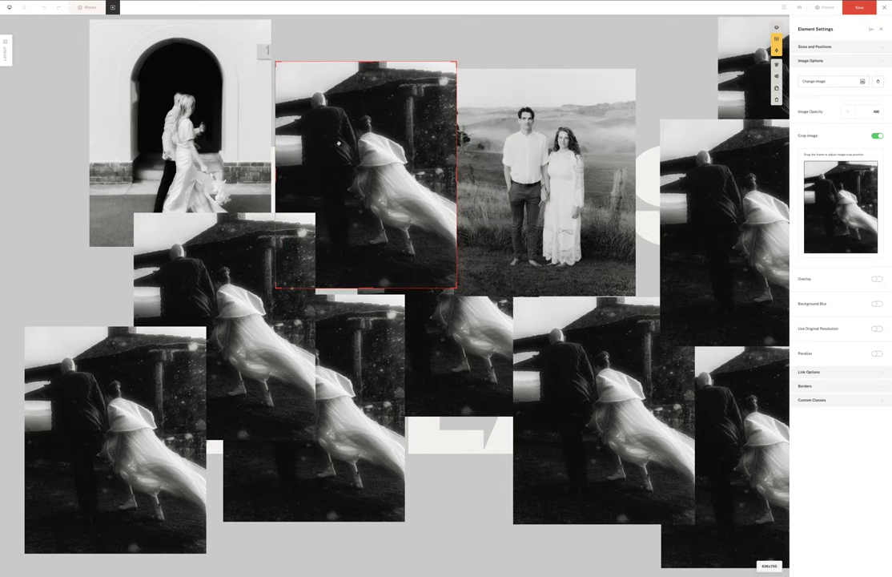
click(550, 164)
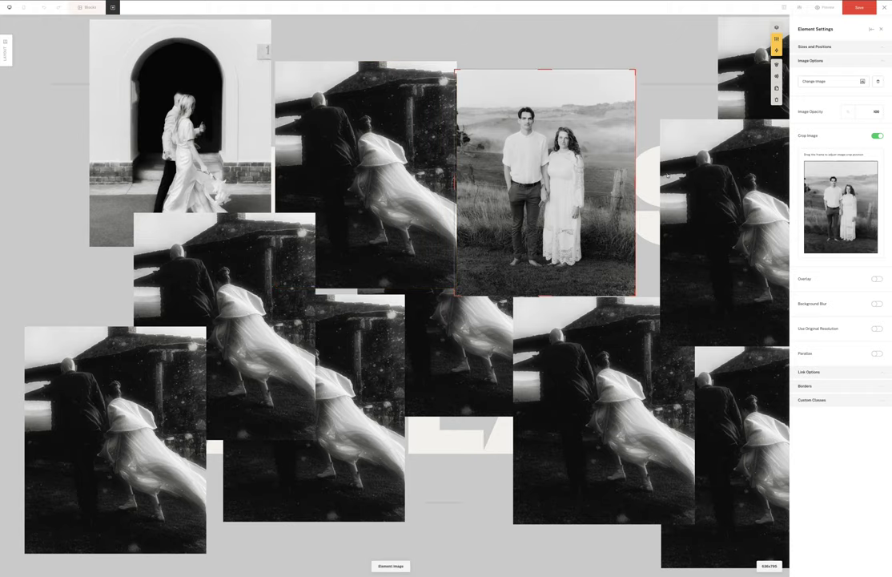
Step: Replace the front photo on the collage's right side with the library image of the embracing couple with a flower crown
click(698, 173)
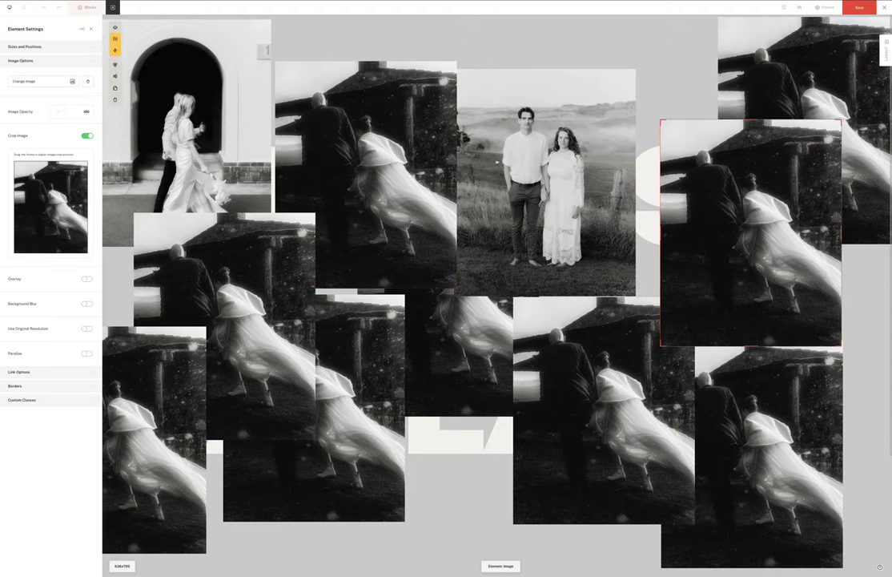
click(43, 81)
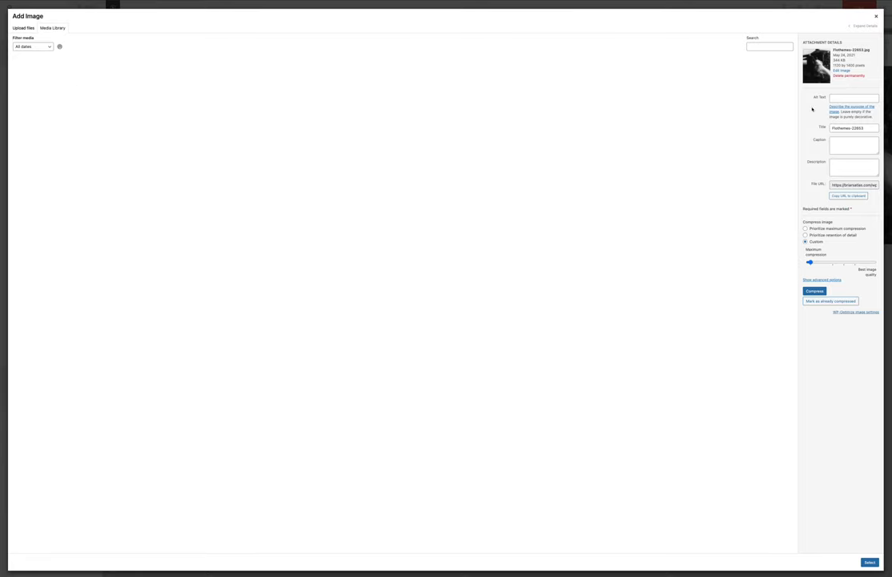
click(306, 90)
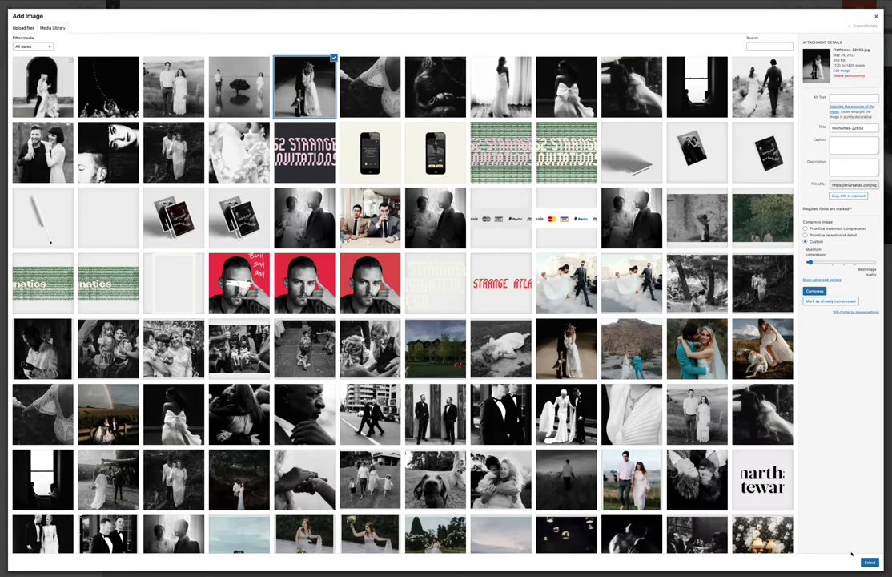
click(869, 562)
Step: Replace the lower-centre photo with the silhouetted window image, and the middle photo with the couple walking away
click(274, 475)
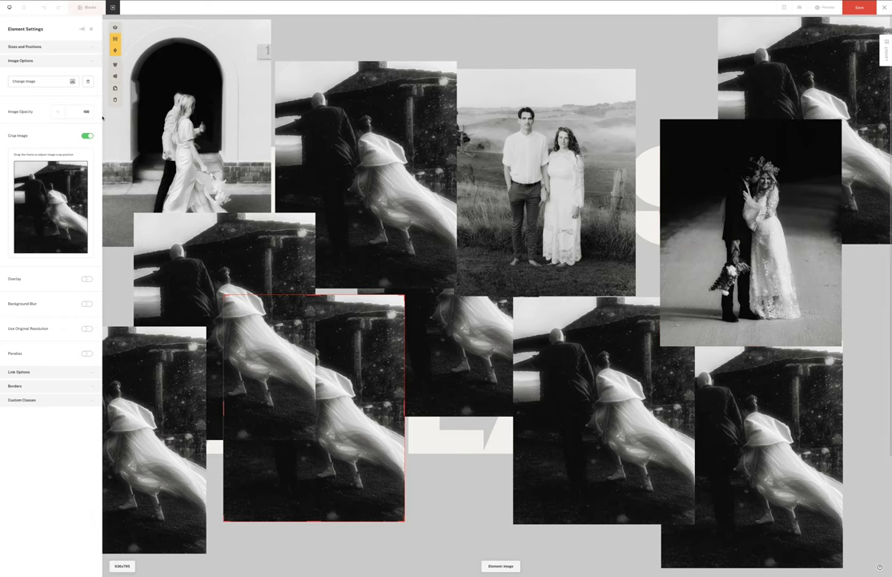
click(61, 84)
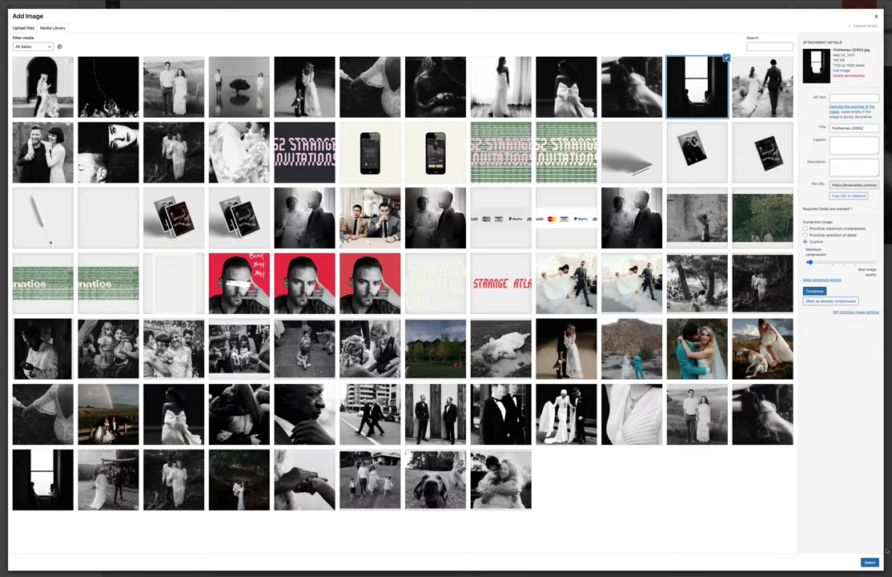
click(870, 561)
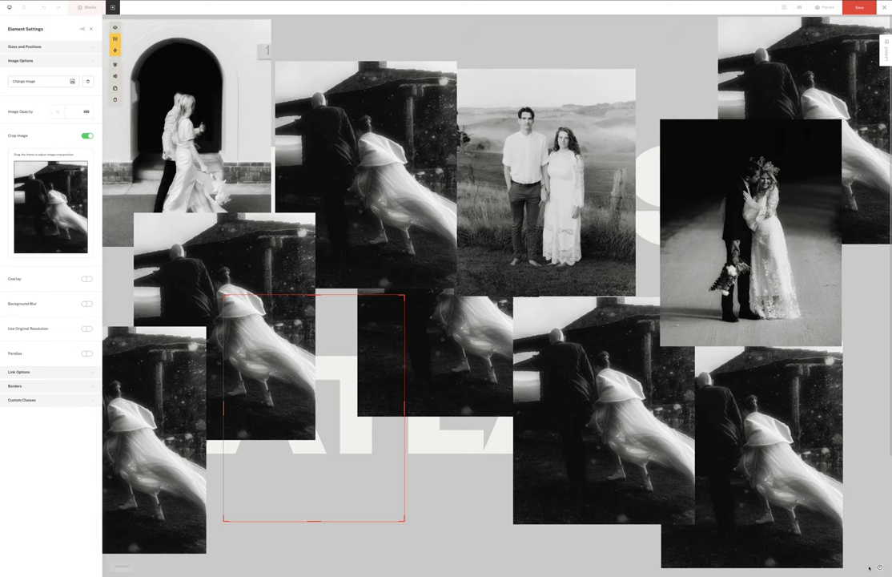
click(48, 80)
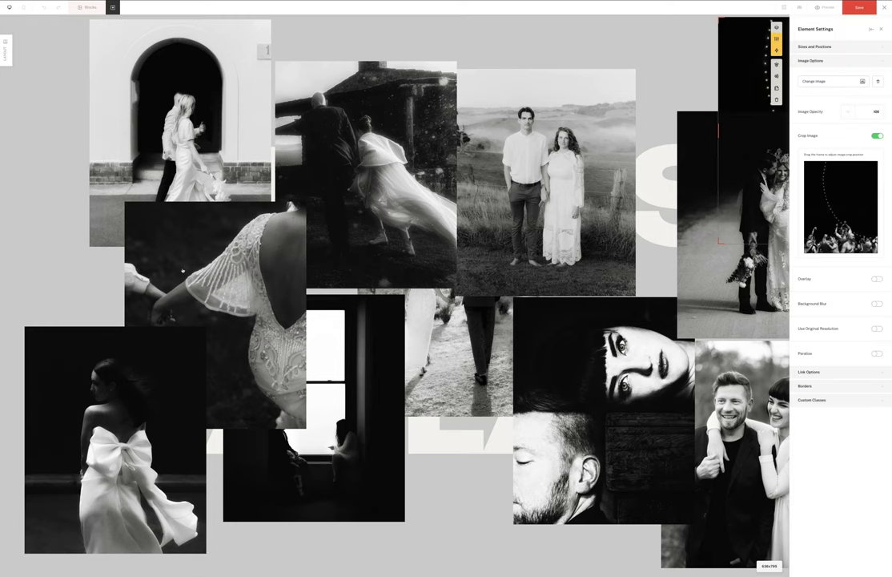
Step: Shift the lace-sleeve dress, archway couple and windswept couple photos further left in the collage
drag(183, 271, 164, 272)
drag(195, 117, 162, 115)
drag(353, 180, 334, 168)
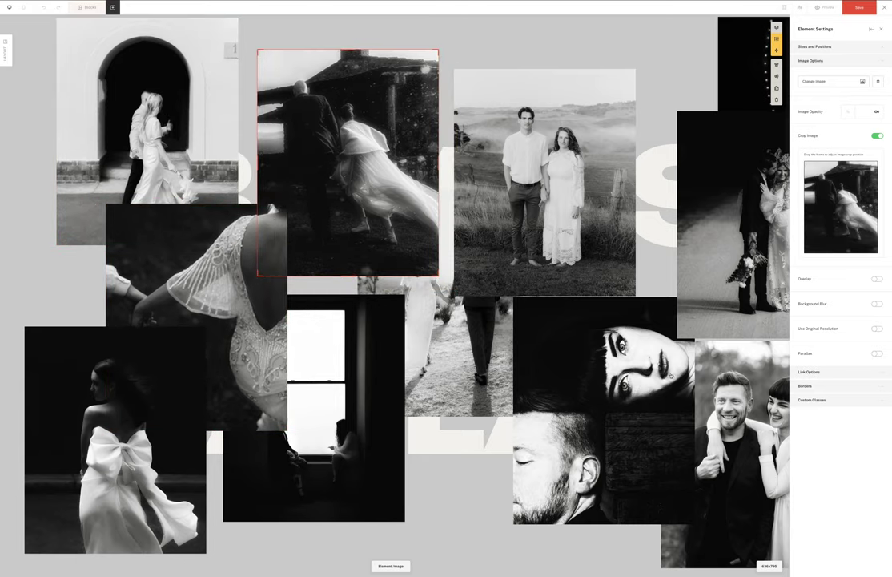
Step: Arrange the lace-sleeve dress photo at the lower right, the laughing couple at the lower left and the bow-dress photo just above them
drag(736, 413, 255, 348)
drag(182, 269, 707, 412)
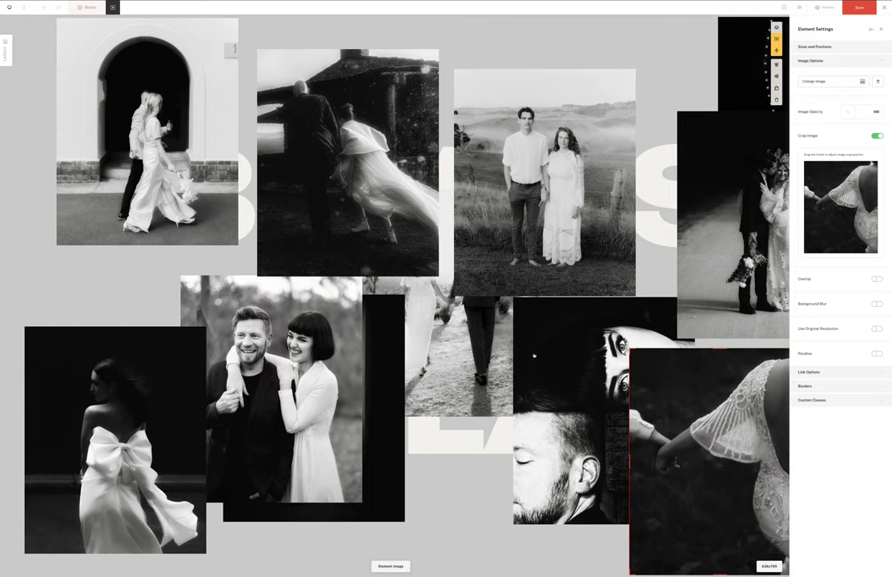
drag(260, 386, 255, 430)
drag(140, 332, 206, 204)
drag(281, 476, 124, 483)
Step: Move the silhouetted window photo to the collage's bottom centre and the field couple photo to its left
drag(339, 474, 529, 478)
drag(560, 181, 356, 391)
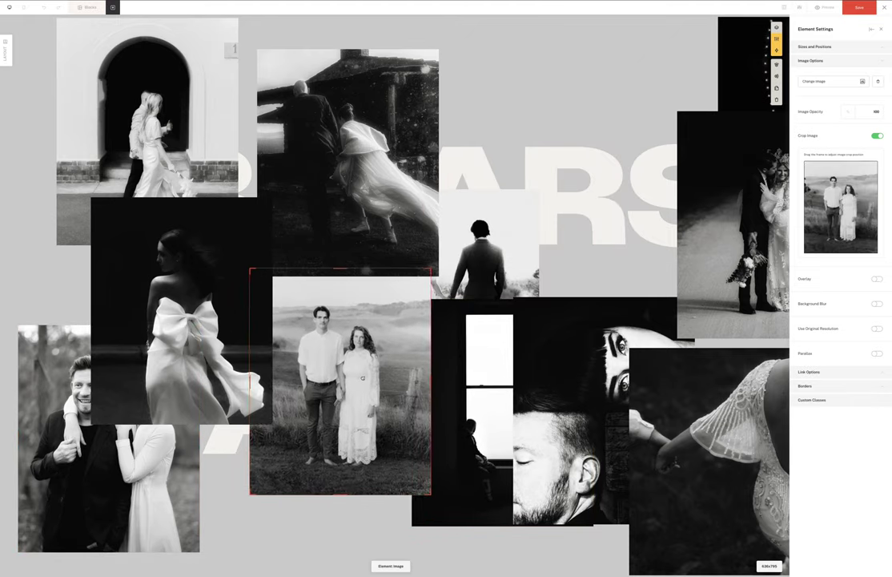
drag(469, 363, 466, 433)
Step: Move the close-up faces photo to the upper row, the suited man to the right side and the flower-crown couple to the centre
click(585, 315)
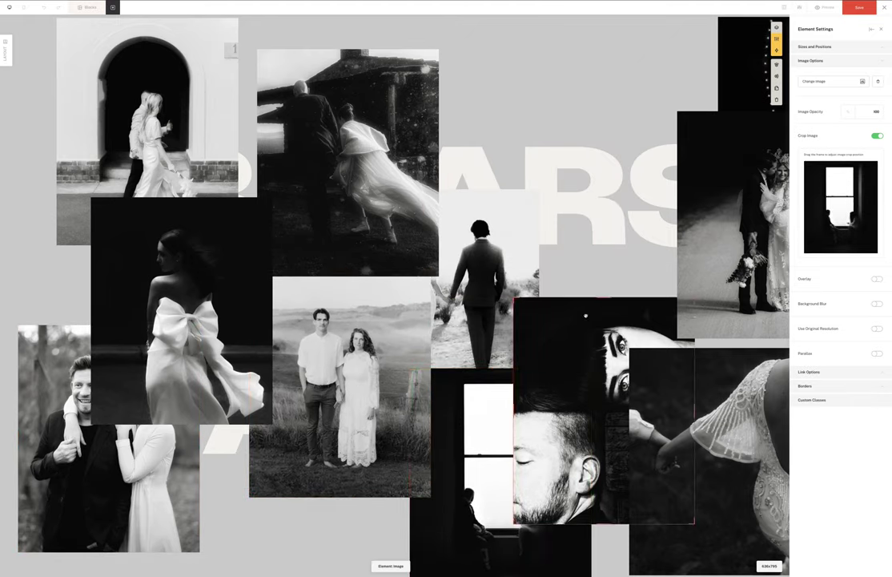
drag(575, 329, 567, 64)
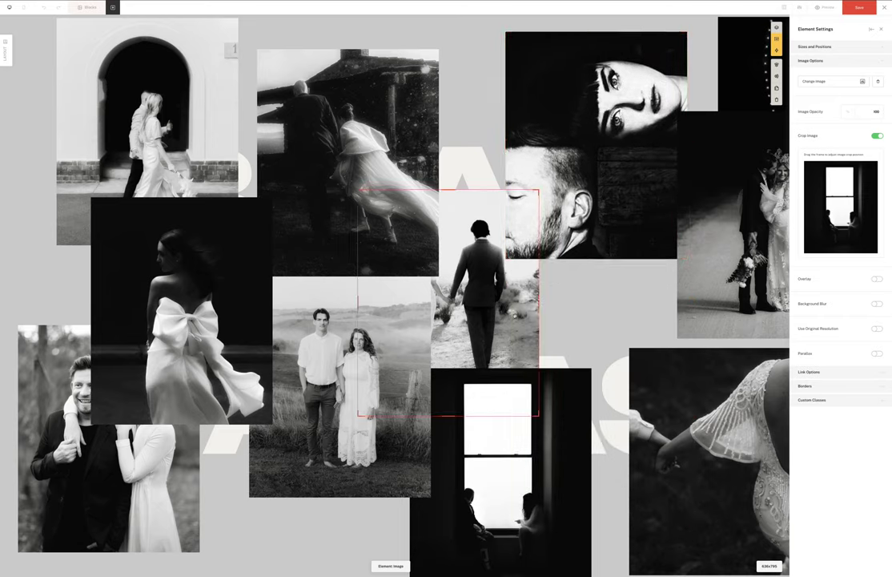
drag(492, 318, 758, 364)
drag(749, 198, 453, 262)
drag(410, 304, 410, 294)
Step: Place the string-lights crowd photo right of centre, raise the suited man photo beside the faces photo, and save the page
drag(745, 152, 569, 419)
drag(757, 290, 747, 120)
drag(589, 436, 604, 404)
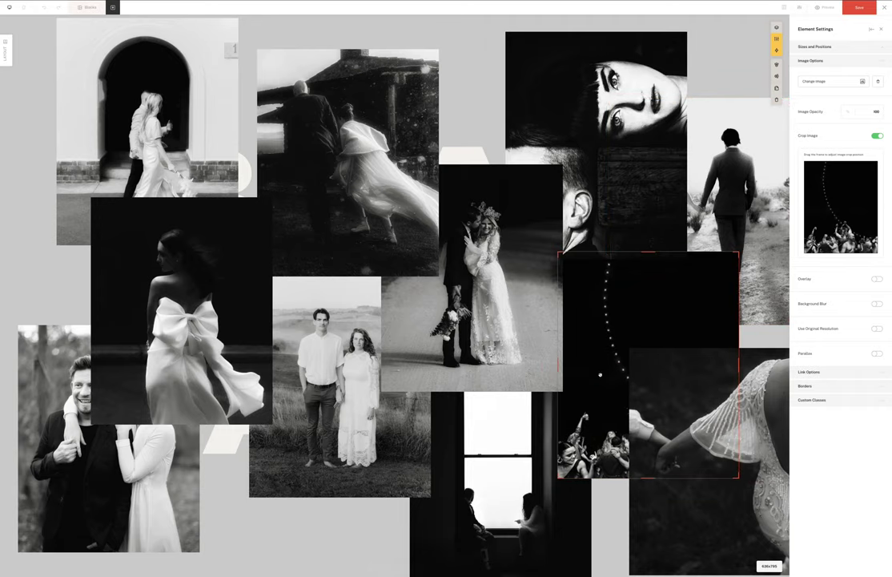
key(ctrl+s)
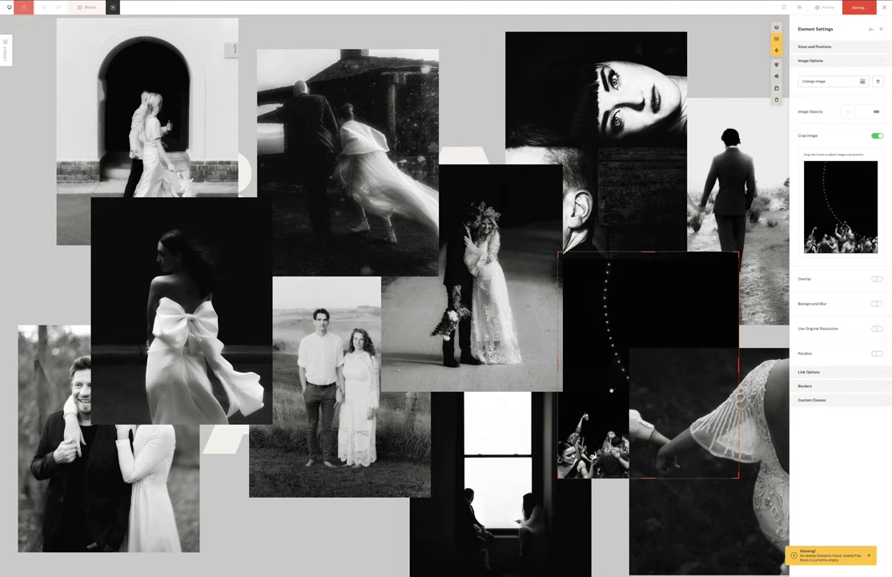